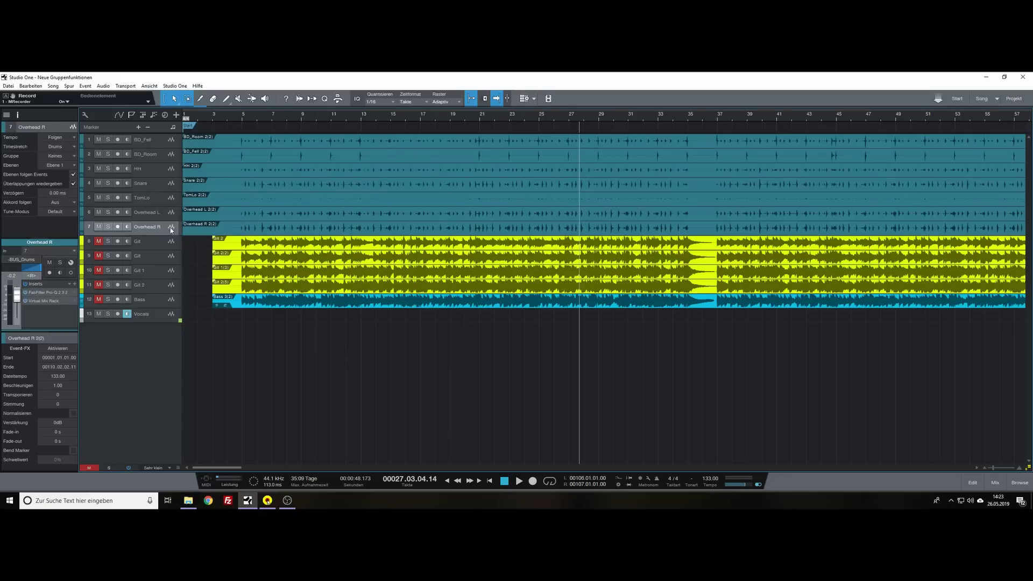
# - Group the seven drum tracks from BD_Fell to Overhead R under the name DRUMS
pyautogui.keyDown('shift'); pyautogui.click(156, 139); pyautogui.keyUp('shift')
pyautogui.rightClick(159, 183)
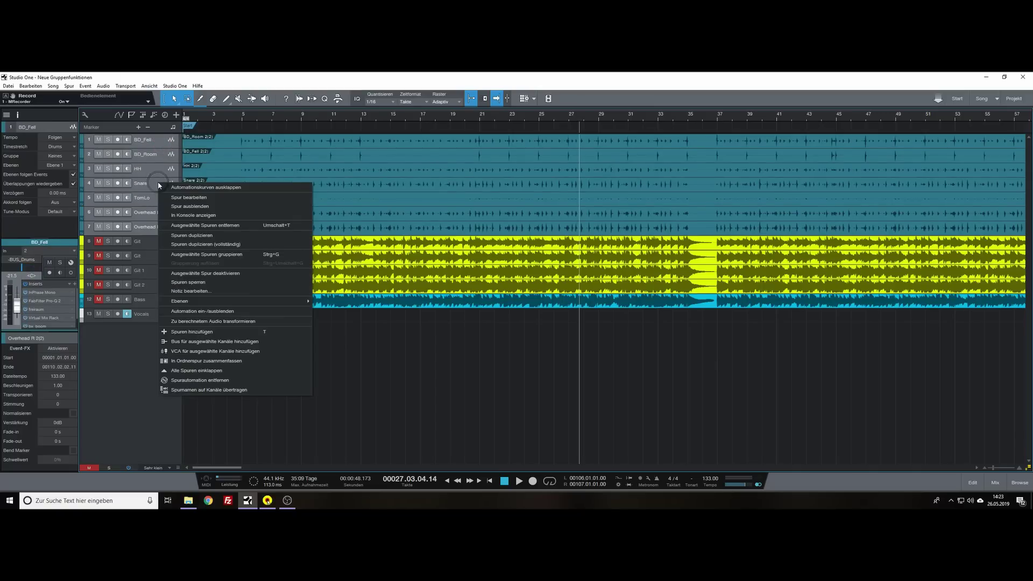
pyautogui.click(224, 255)
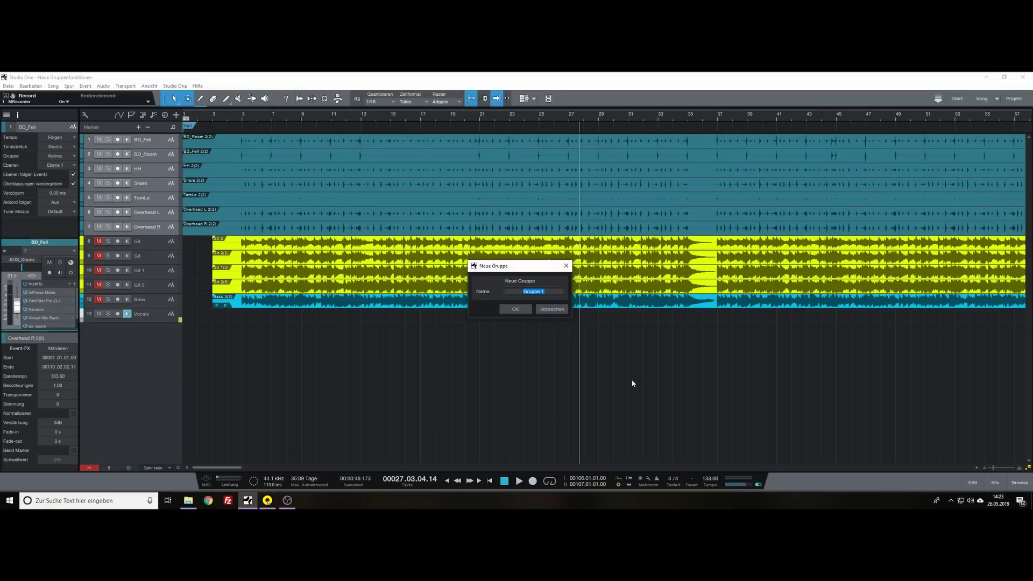
pyautogui.write('DRUMS')
pyautogui.press('Return')
# - Split the grouped drum events across all seven tracks at three positions, near bars 24, 32 and 41
pyautogui.click(162, 211)
pyautogui.click(271, 360)
pyautogui.click(395, 199)
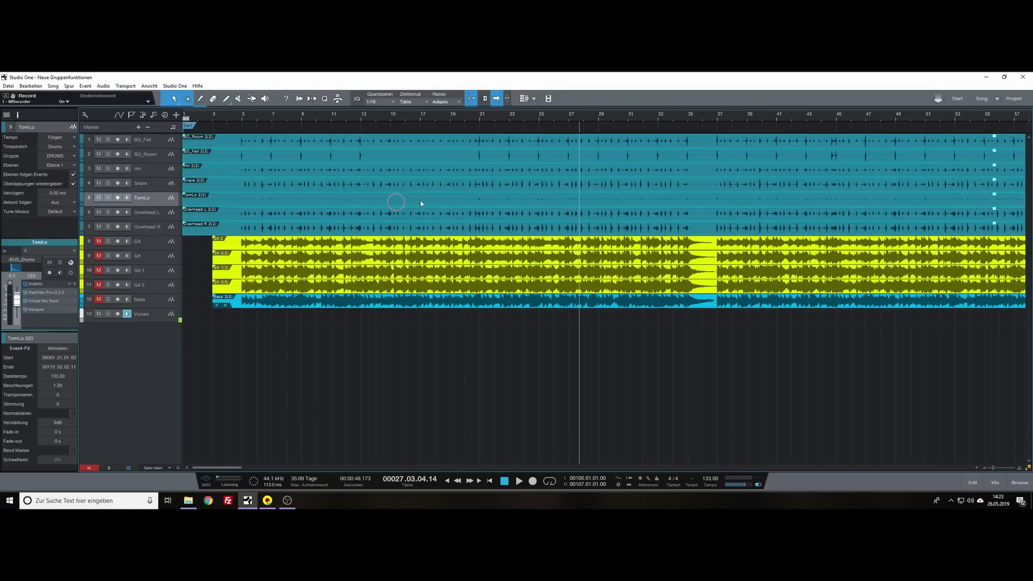
pyautogui.press('3')
pyautogui.click(524, 143)
pyautogui.click(647, 142)
pyautogui.click(788, 143)
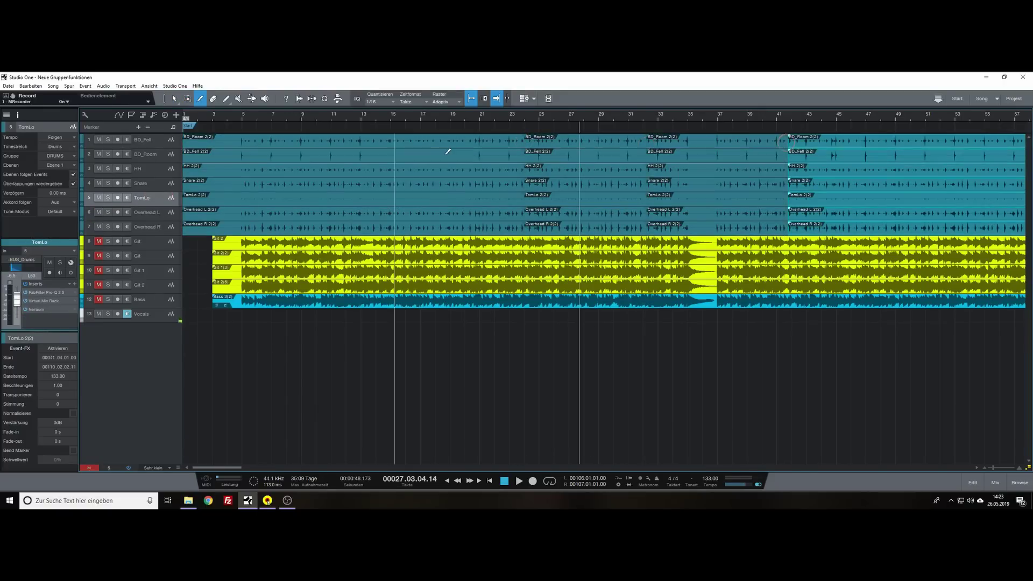
# - Undo the three splits across the drum tracks, return to the Arrow tool and clear the event selection
pyautogui.hotkey('ctrl', 'z')
pyautogui.hotkey('ctrl', 'z')
pyautogui.hotkey('ctrl', 'z')
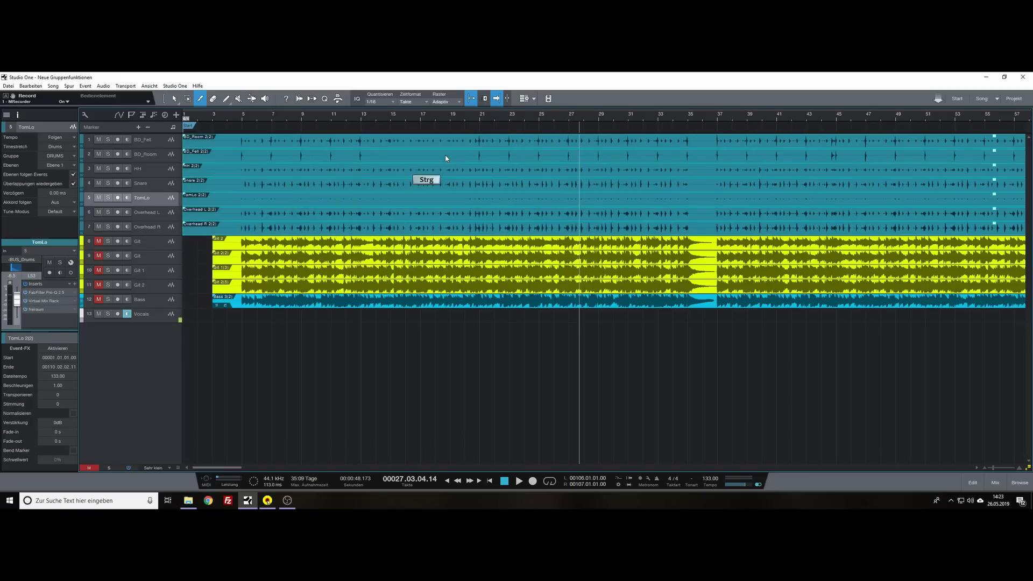
pyautogui.press('1')
pyautogui.click(263, 365)
# - Select all seven drum tracks and dissolve the DRUMS group
pyautogui.click(154, 142)
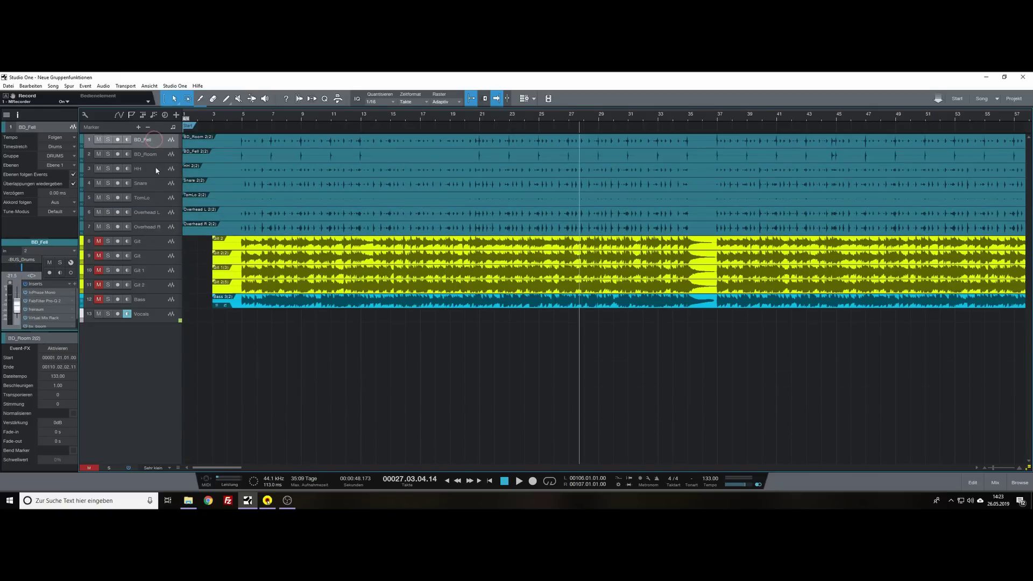
pyautogui.keyDown('shift'); pyautogui.click(164, 226); pyautogui.keyUp('shift')
pyautogui.rightClick(164, 227)
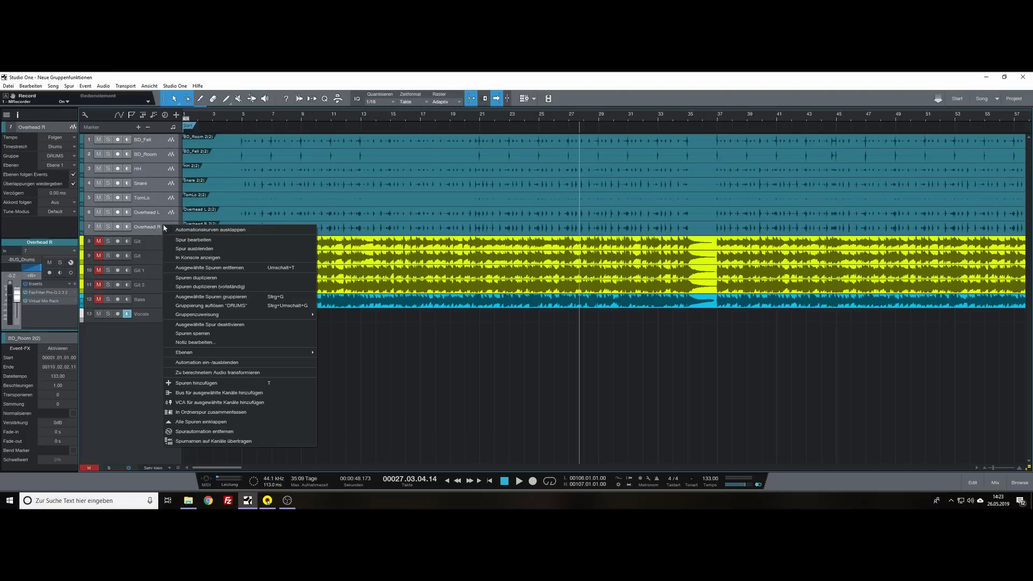
pyautogui.click(215, 305)
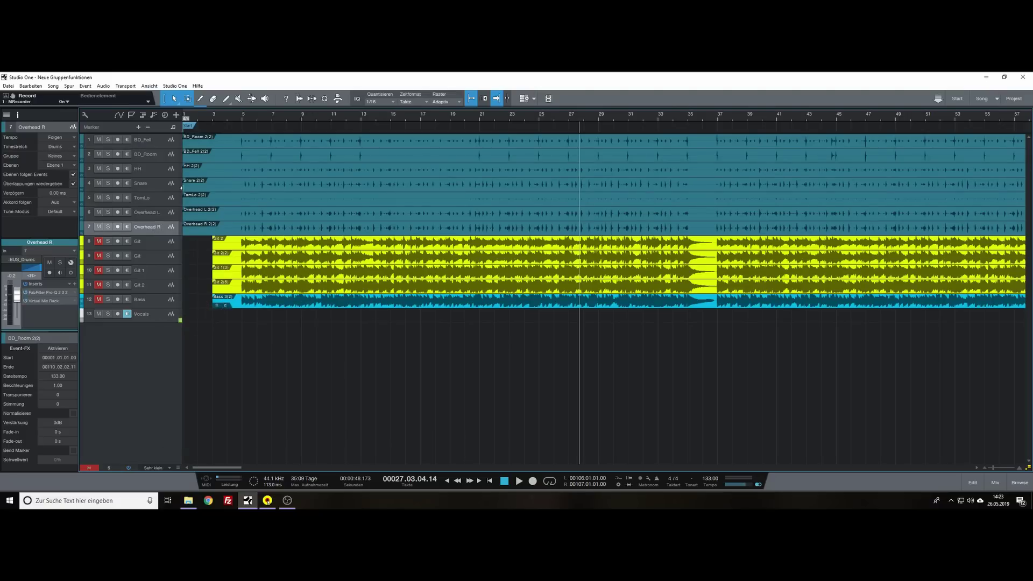
# - Split single events independently on the ungrouped Snare, BD_Room, TomLo and HH tracks, cutting BD_Room twice
pyautogui.click(467, 176)
pyautogui.press('3')
pyautogui.click(464, 180)
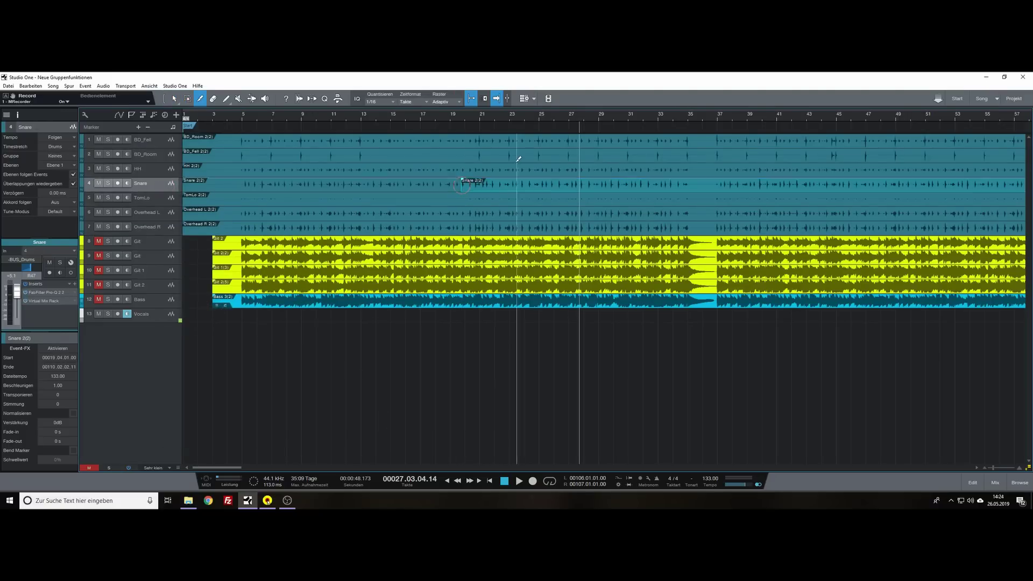
pyautogui.click(518, 157)
pyautogui.click(624, 193)
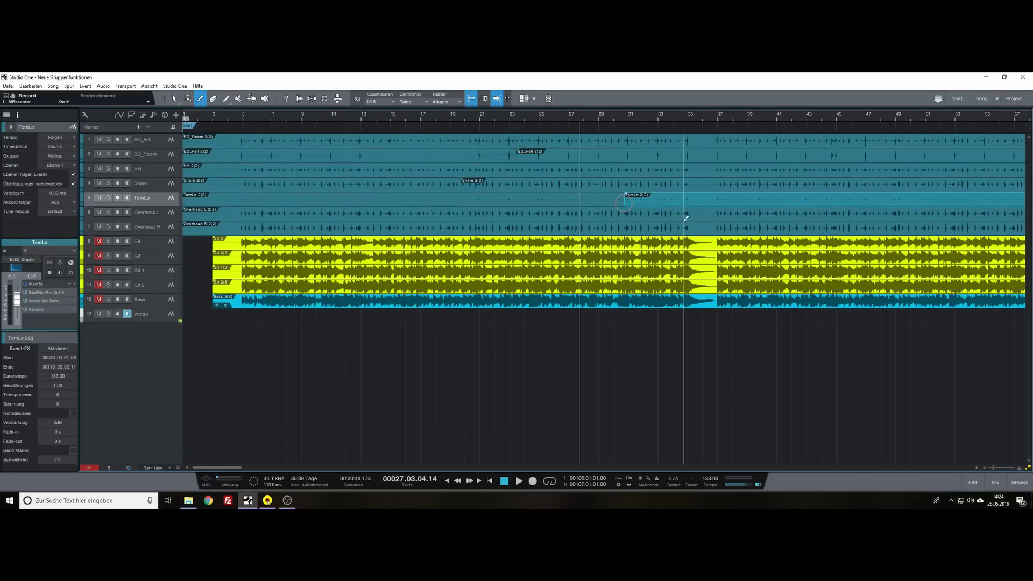
pyautogui.click(681, 155)
pyautogui.click(769, 170)
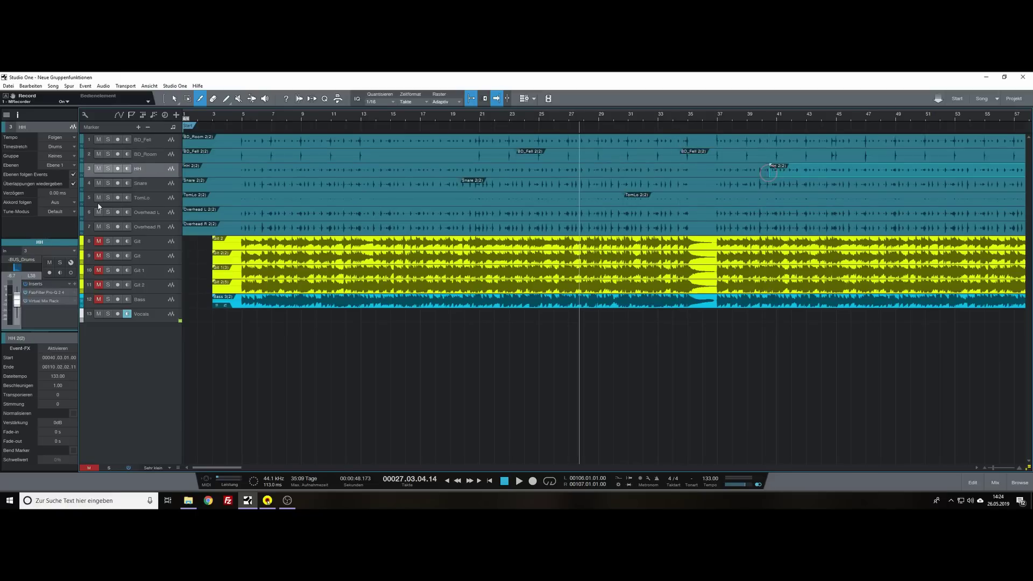
# - Undo the five single-track splits on the ungrouped drum tracks
pyautogui.hotkey('ctrl', 'z')
pyautogui.hotkey('ctrl', 'z')
pyautogui.hotkey('ctrl', 'z')
pyautogui.hotkey('ctrl', 'z')
pyautogui.hotkey('ctrl', 'z')
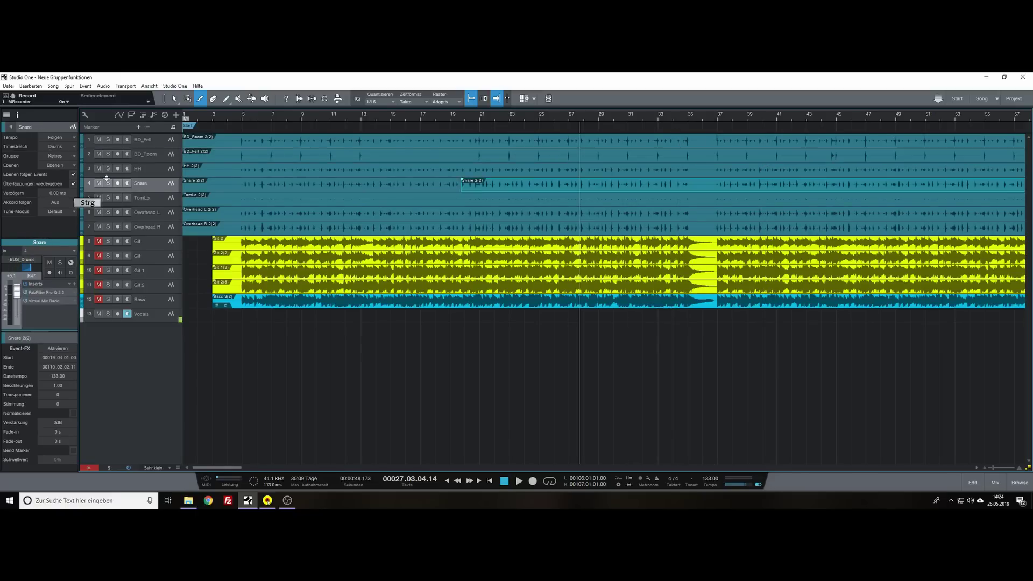
# - Select the tracks from BD_Fell to Overhead R and group them again as DRUMS
pyautogui.click(155, 141)
pyautogui.keyDown('shift'); pyautogui.click(167, 230); pyautogui.keyUp('shift')
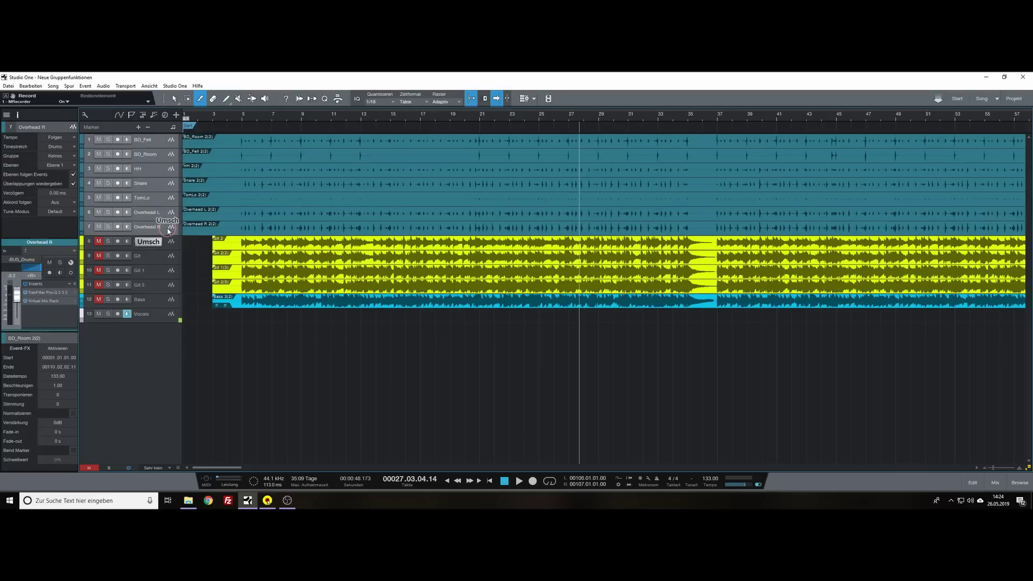
pyautogui.rightClick(168, 230)
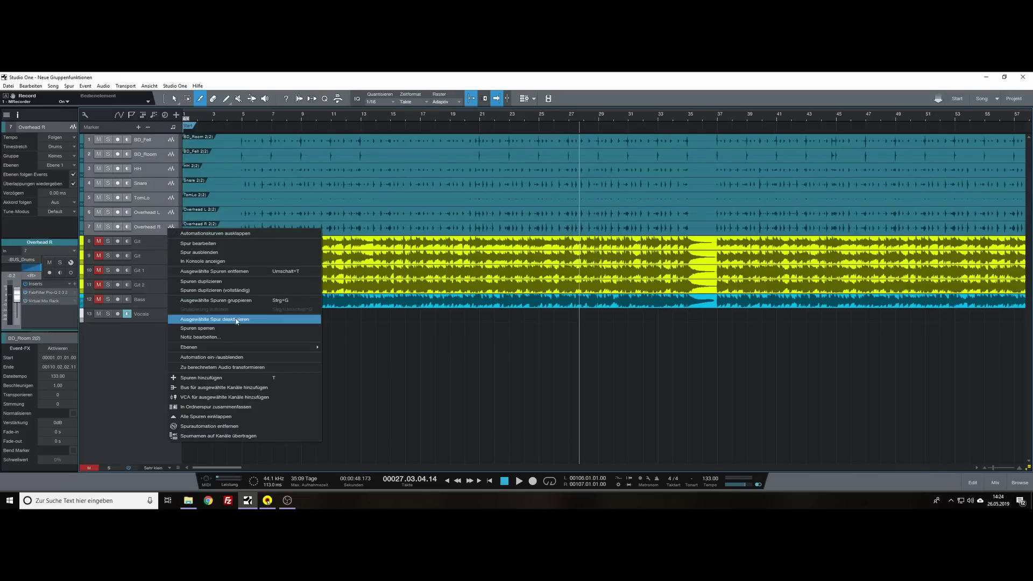
pyautogui.click(241, 301)
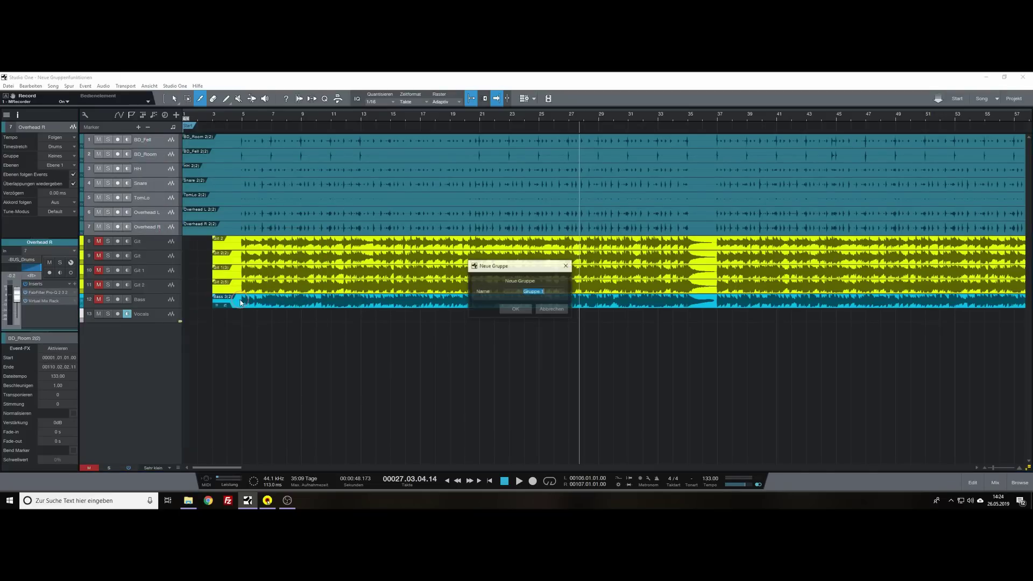
pyautogui.write('DRUMS')
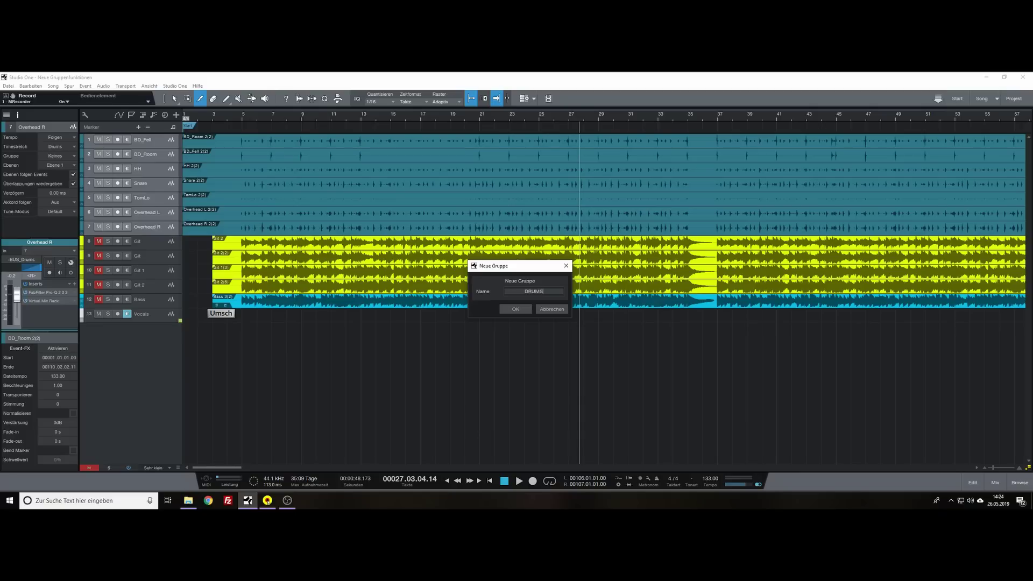
pyautogui.press('Return')
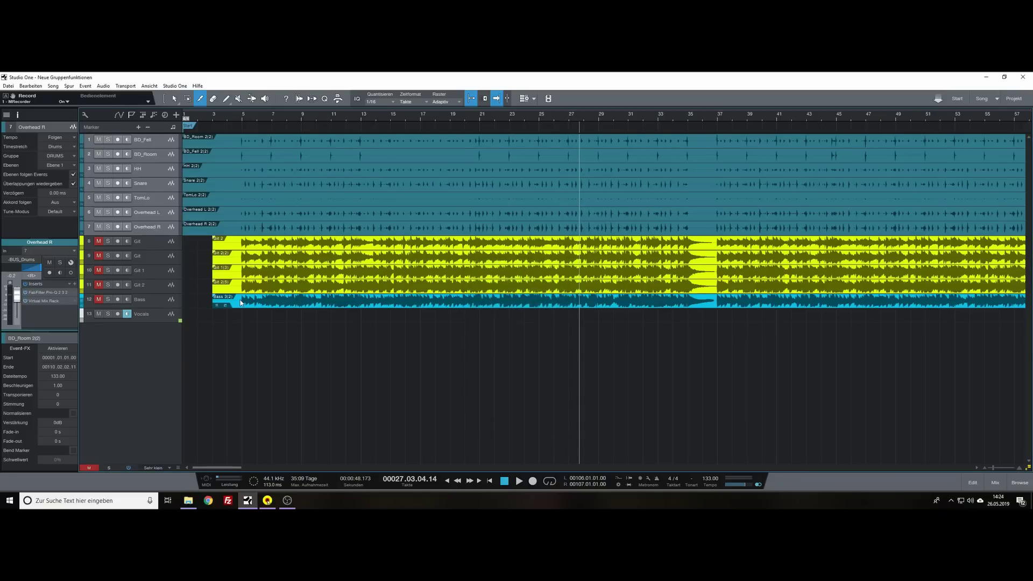
# - Show the mixer console with its group list and toggle the BD_Fell channel's visibility off and on again
pyautogui.click(996, 483)
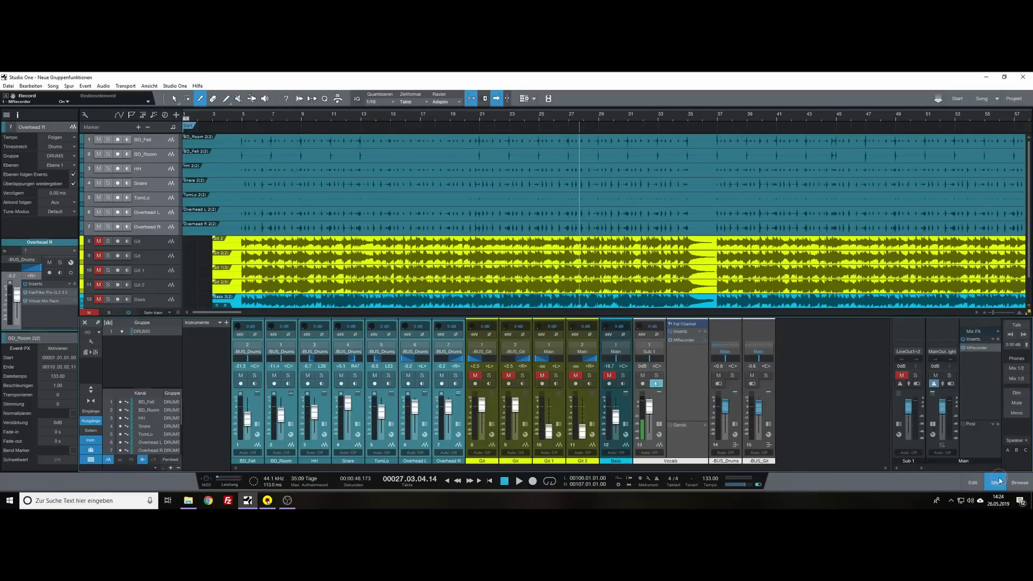
pyautogui.click(91, 450)
pyautogui.click(91, 451)
pyautogui.click(120, 402)
pyautogui.click(120, 402)
# - Deactivate the DRUMS group and split a single event on the BD_Room track and one on the TomLo track
pyautogui.click(122, 332)
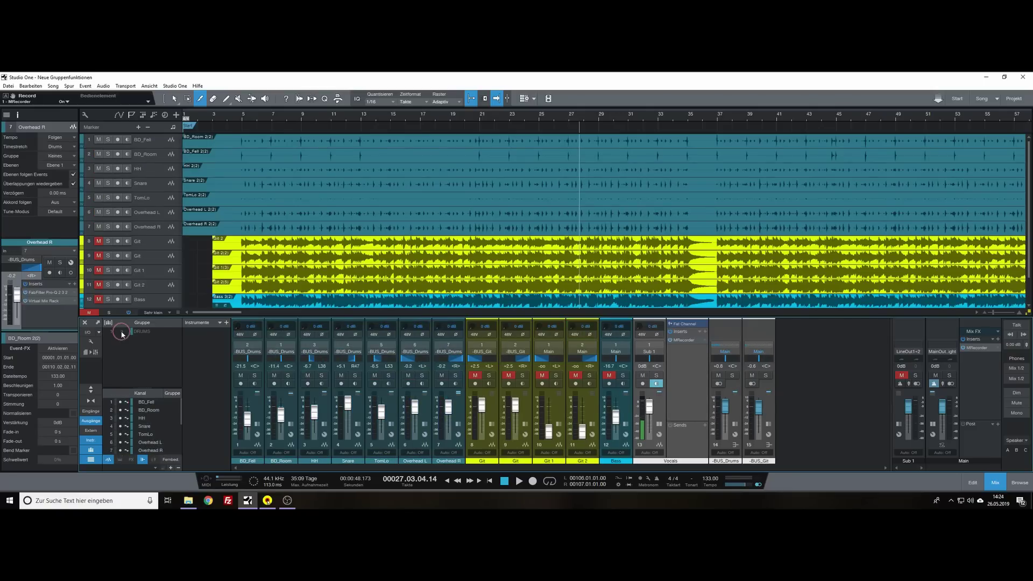
pyautogui.click(438, 156)
pyautogui.click(498, 197)
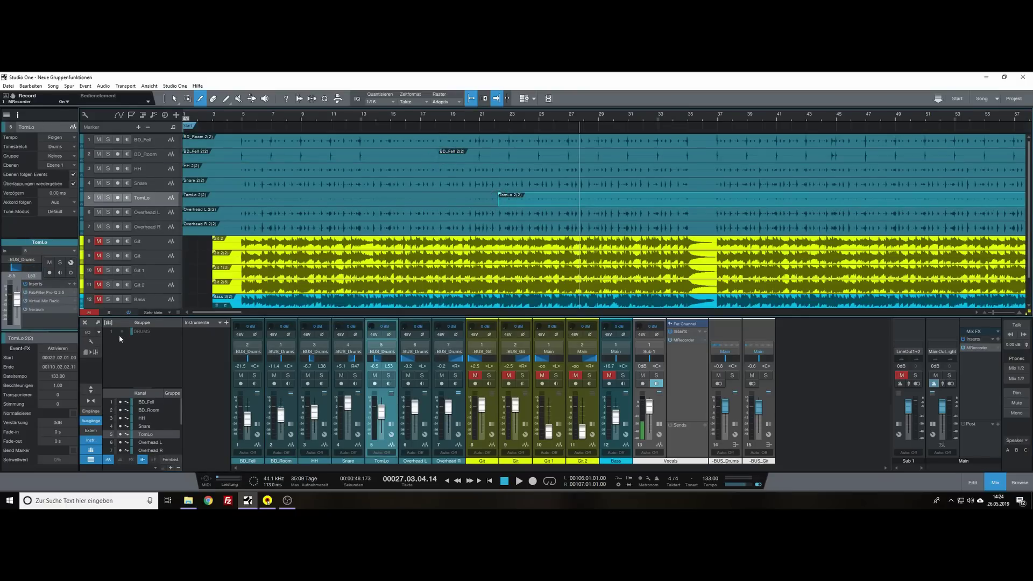
# - Reactivate the DRUMS group and split the events across all drum tracks at two further positions
pyautogui.click(122, 333)
pyautogui.click(557, 186)
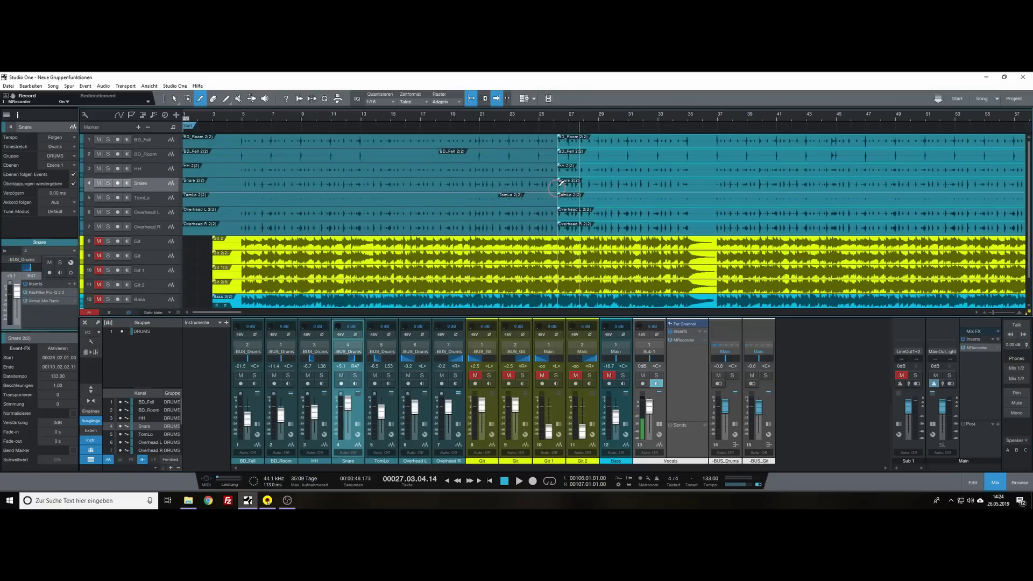
pyautogui.click(628, 173)
# - Undo all the splits made with the DRUMS group off and on
pyautogui.hotkey('ctrl', 'z')
pyautogui.hotkey('ctrl', 'z')
pyautogui.hotkey('ctrl', 'z')
pyautogui.hotkey('ctrl', 'z')
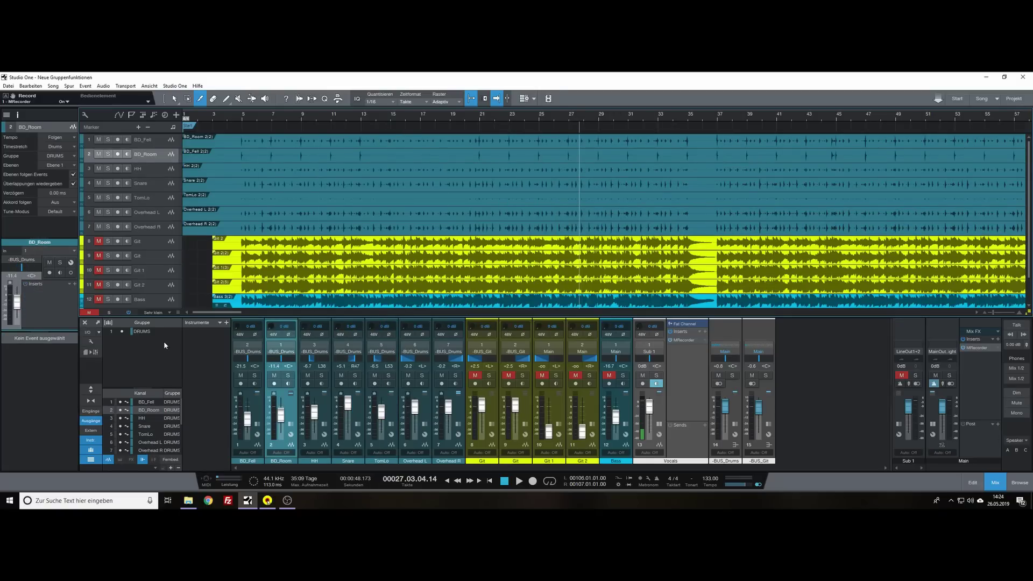
pyautogui.hotkey('ctrl', 'z')
# - Unlink volume (Lautstärke) in the DRUMS group, lower the Snare fader to +0.7 dB and both overhead faders to about -1.3 dB
pyautogui.click(138, 332)
pyautogui.rightClick(138, 333)
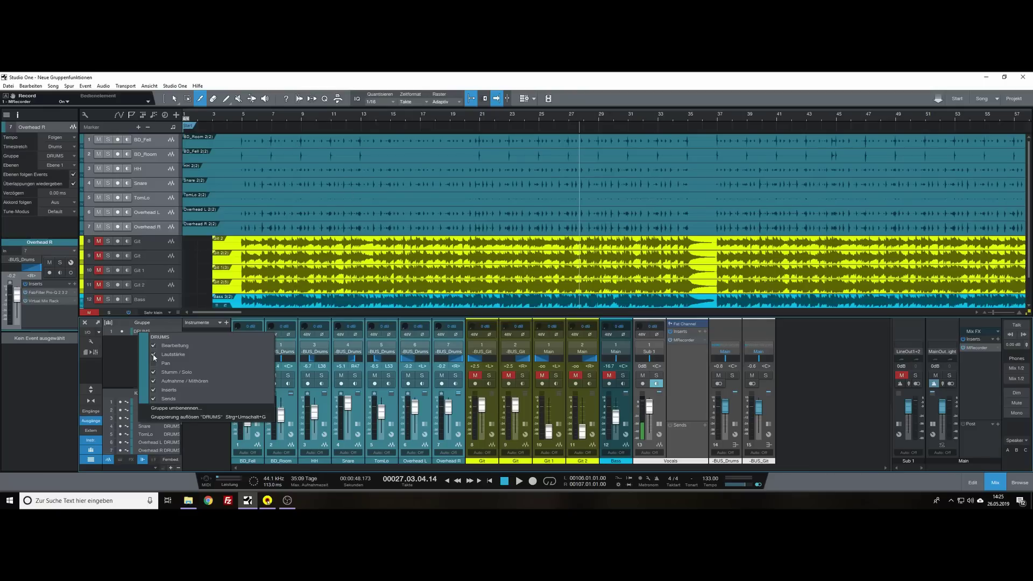
pyautogui.click(118, 362)
pyautogui.moveTo(349, 403); pyautogui.dragTo(349, 409)
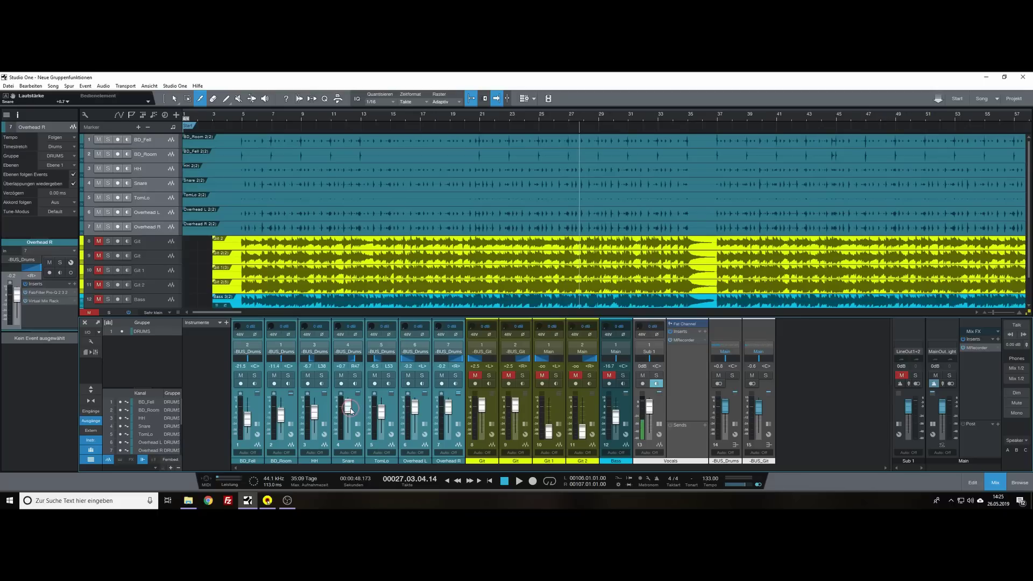
pyautogui.moveTo(415, 406); pyautogui.dragTo(448, 408)
# - Split the grouped drum events near bars 24 and 28, and undo both splits
pyautogui.click(535, 155)
pyautogui.click(578, 156)
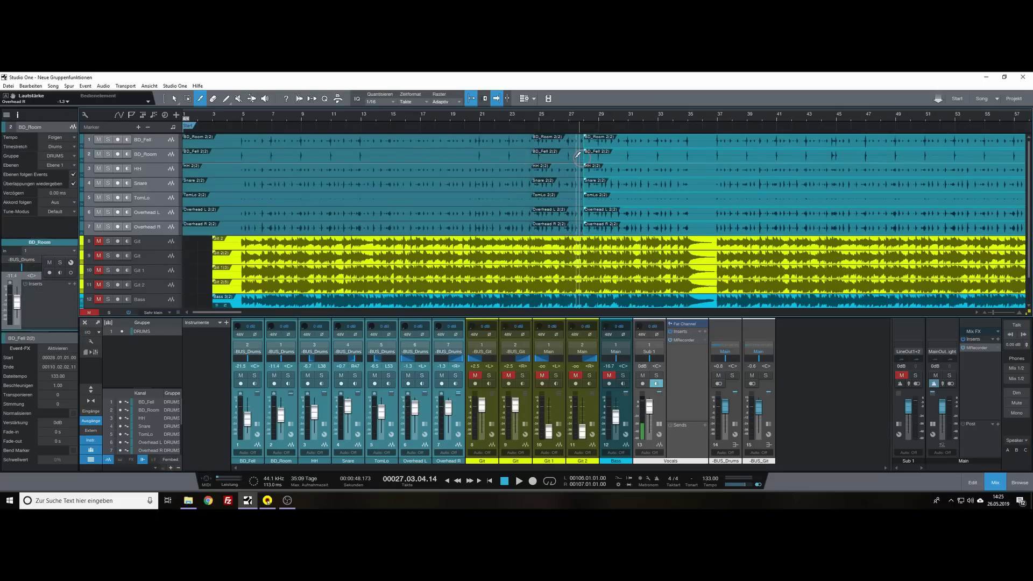
pyautogui.hotkey('ctrl', 'z')
pyautogui.hotkey('ctrl', 'z')
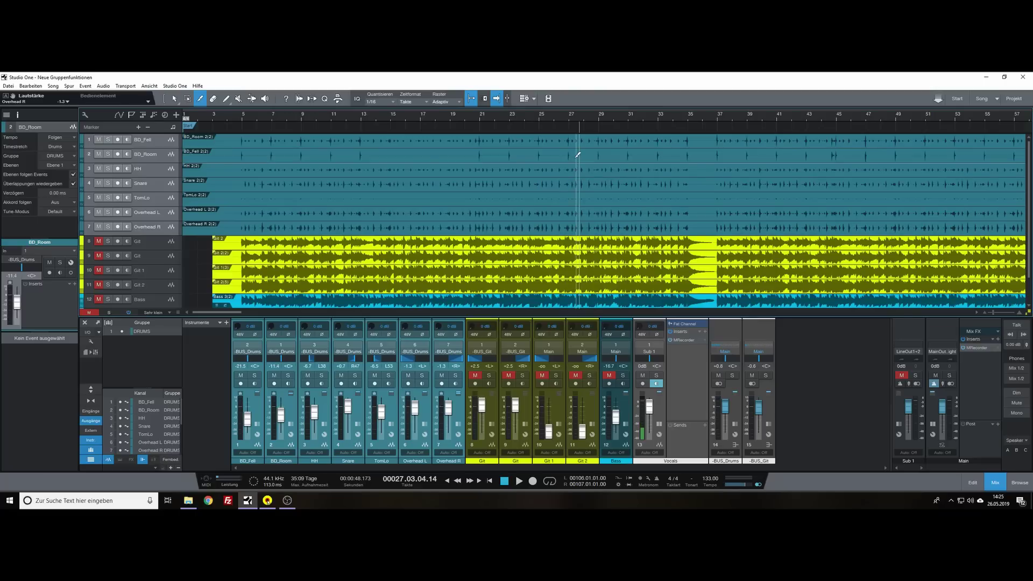
# - Link volume (Lautstärke) again in the DRUMS group and lower all drum faders together, bringing BD_Room to -13.2 dB
pyautogui.rightClick(153, 337)
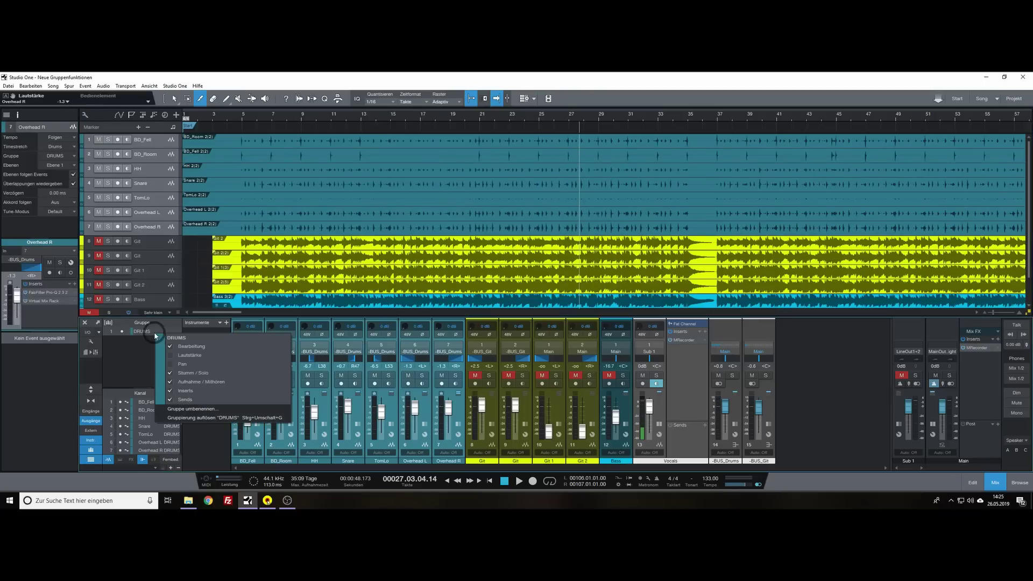
pyautogui.click(125, 373)
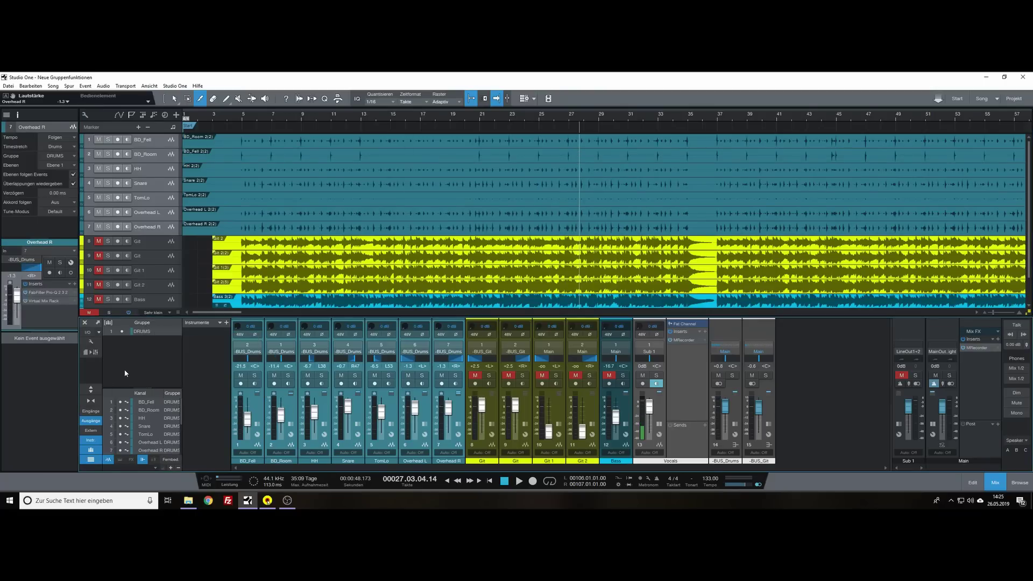
pyautogui.click(281, 415)
pyautogui.moveTo(284, 414); pyautogui.dragTo(287, 415)
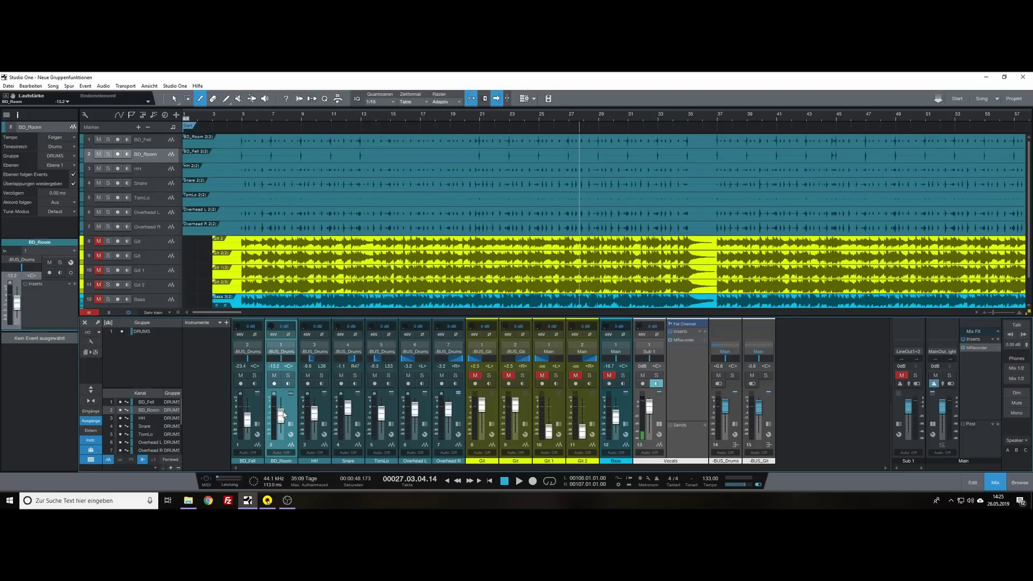
# - Review the DRUMS group's linked parameters and deactivate the group
pyautogui.click(143, 332)
pyautogui.rightClick(142, 332)
pyautogui.click(119, 354)
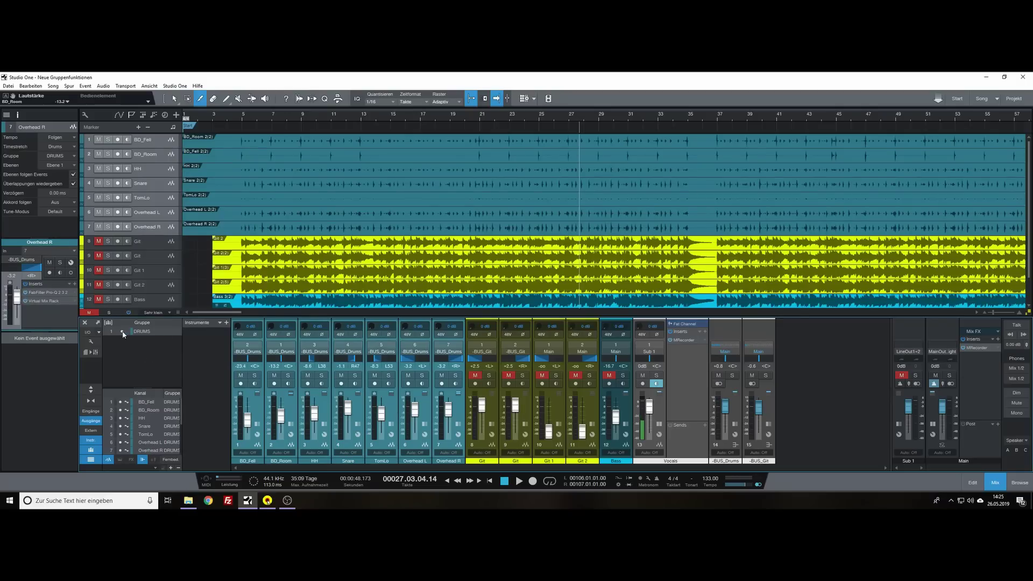
pyautogui.click(123, 332)
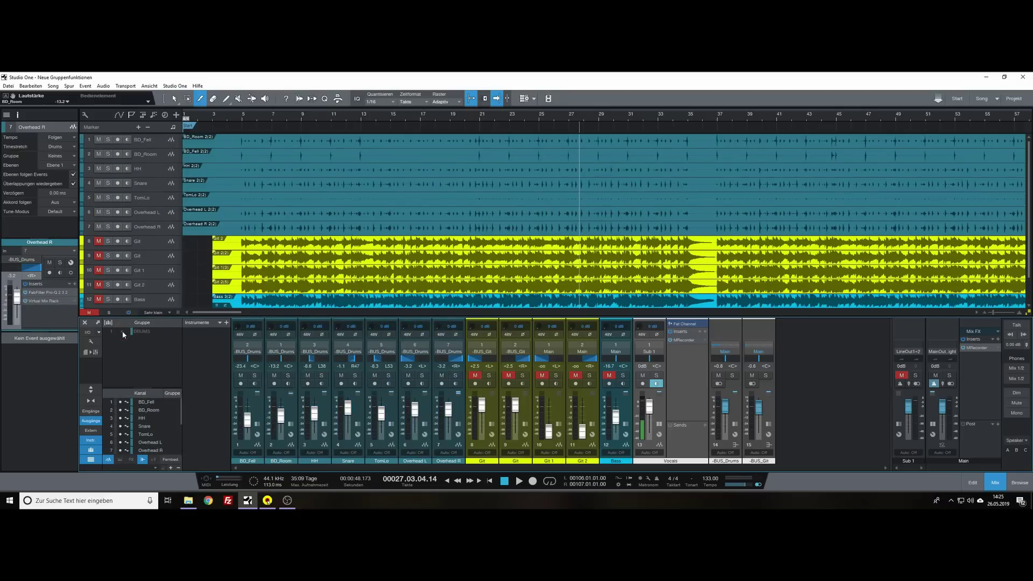
# - Group the BD_Fell and BD_Room tracks under the name BD_
pyautogui.click(153, 154)
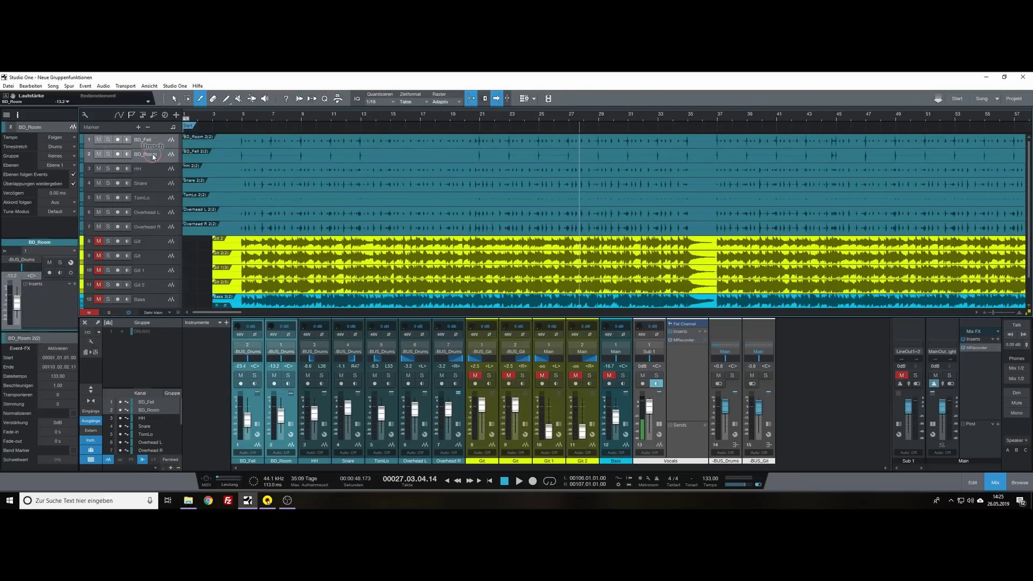
pyautogui.rightClick(153, 153)
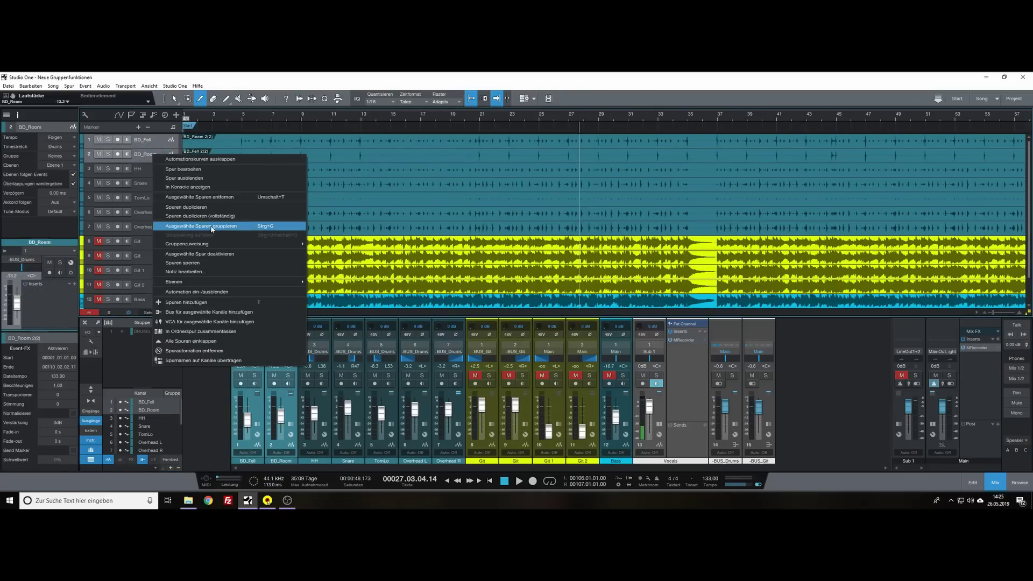
pyautogui.click(213, 227)
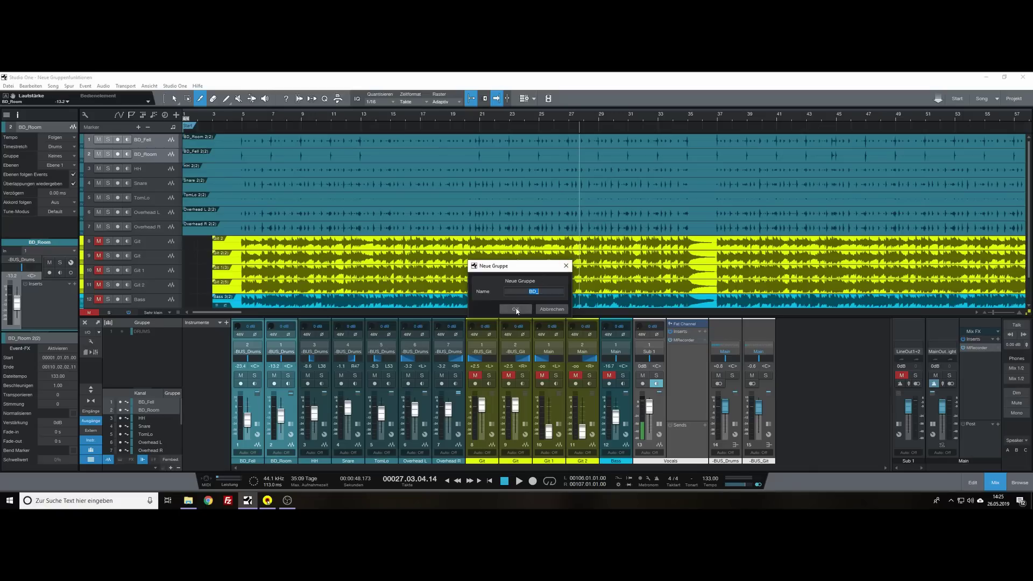
pyautogui.click(515, 309)
# - Group the Overhead L and Overhead R tracks under the name Overhead
pyautogui.click(160, 211)
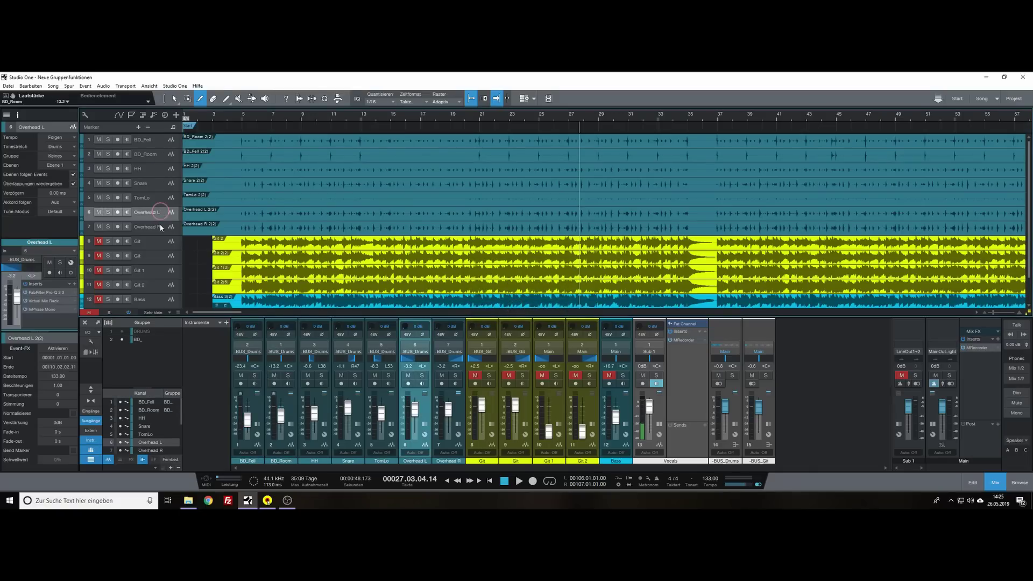
pyautogui.click(161, 226)
pyautogui.rightClick(161, 226)
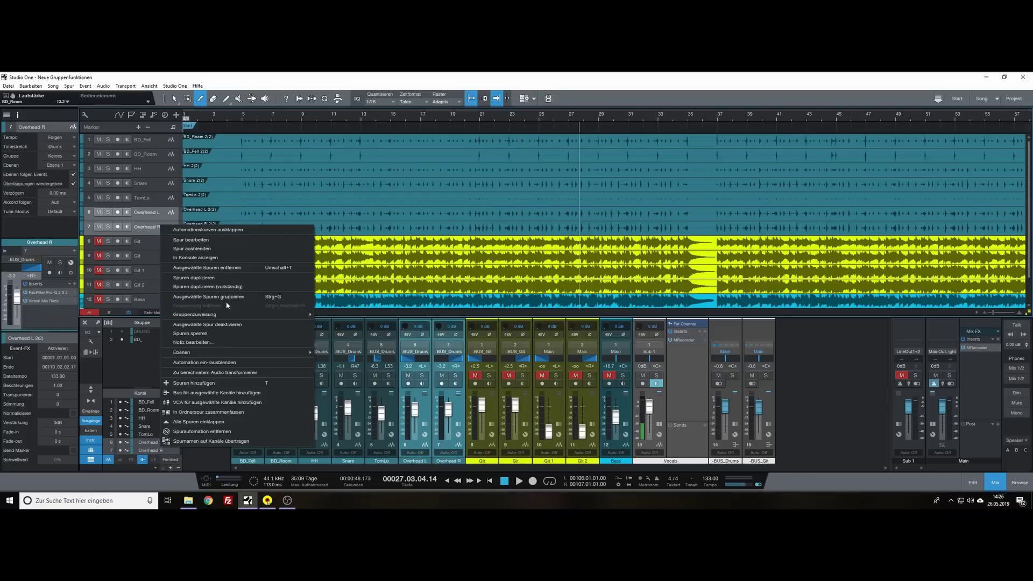
pyautogui.click(216, 296)
pyautogui.click(521, 310)
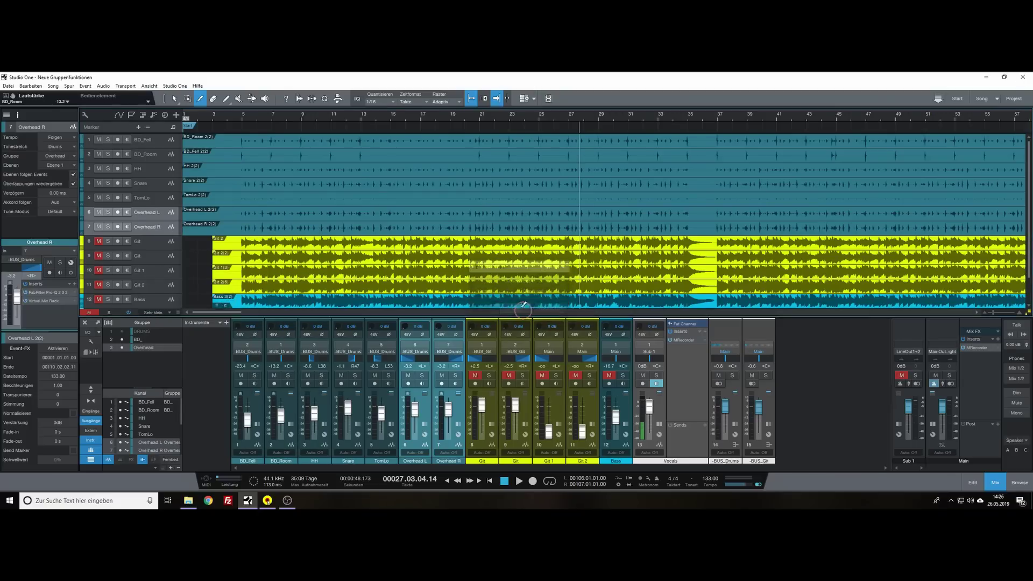
# - Activate the DRUMS group and split all drum events together near bars 16 and 22
pyautogui.click(122, 331)
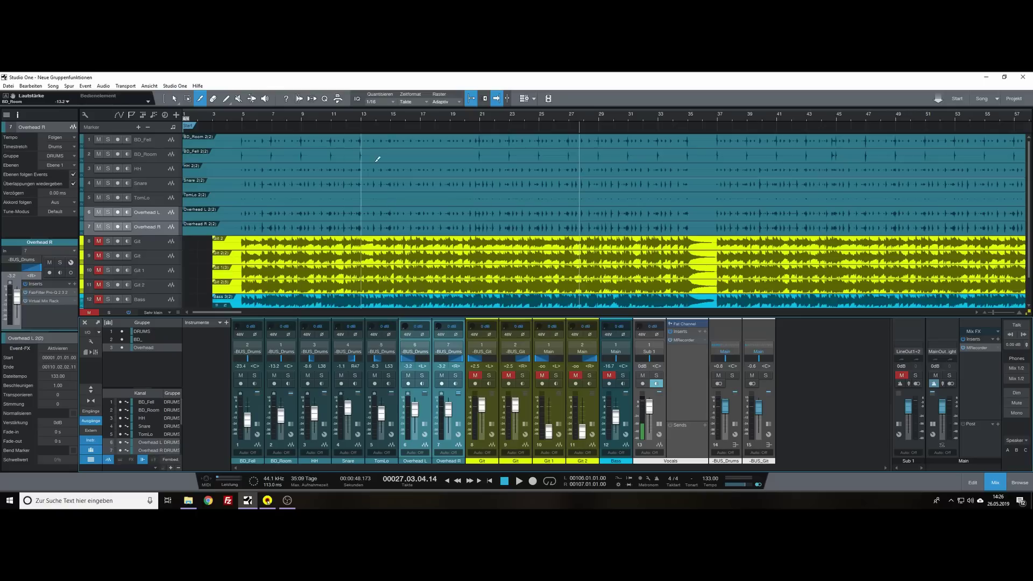
pyautogui.click(413, 139)
pyautogui.click(503, 137)
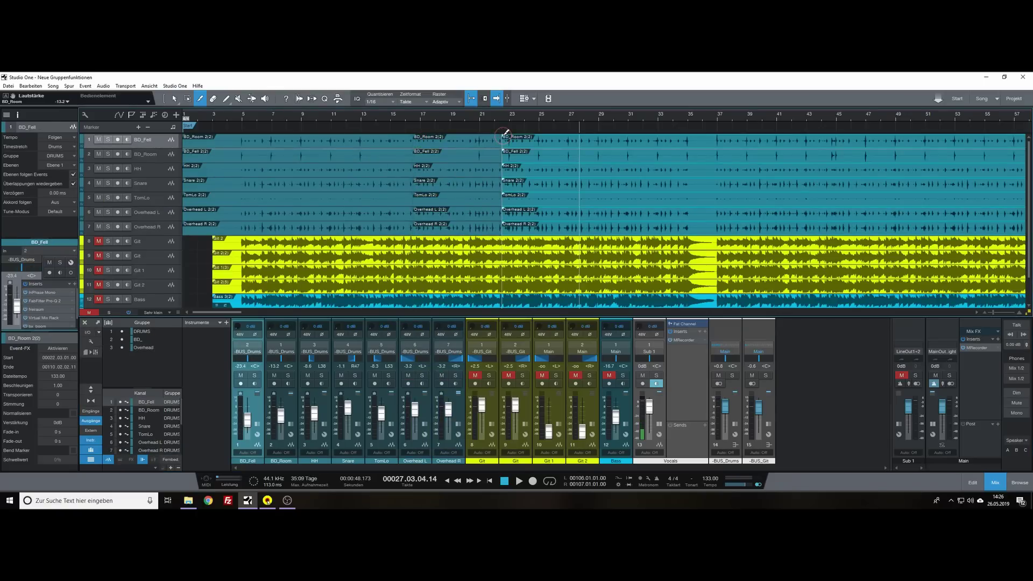
# - Deactivate the DRUMS group, then split the BD_ events near bars 29 and 41 and the Overhead events near bar 28
pyautogui.click(122, 331)
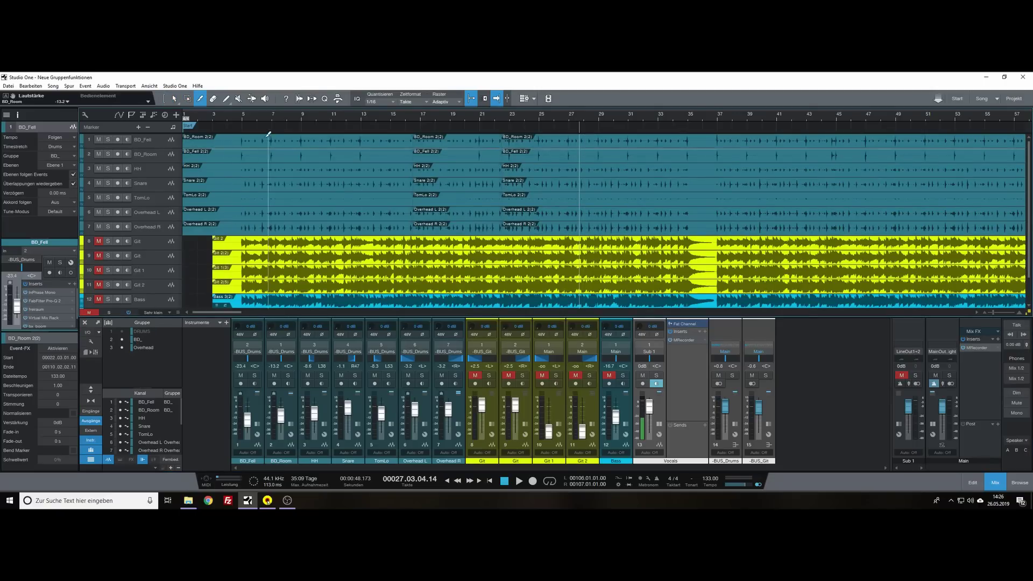
pyautogui.click(599, 139)
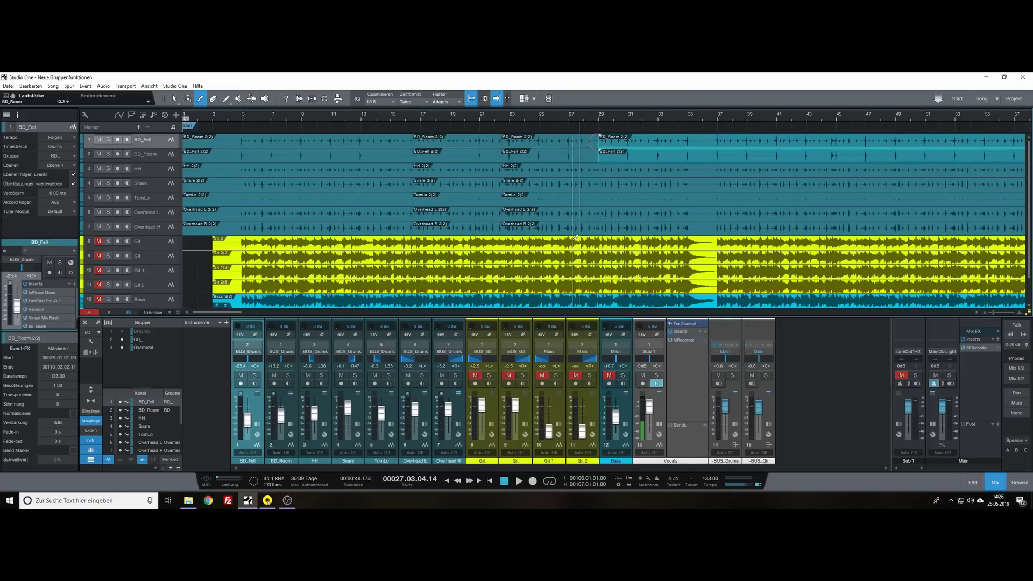
pyautogui.click(591, 226)
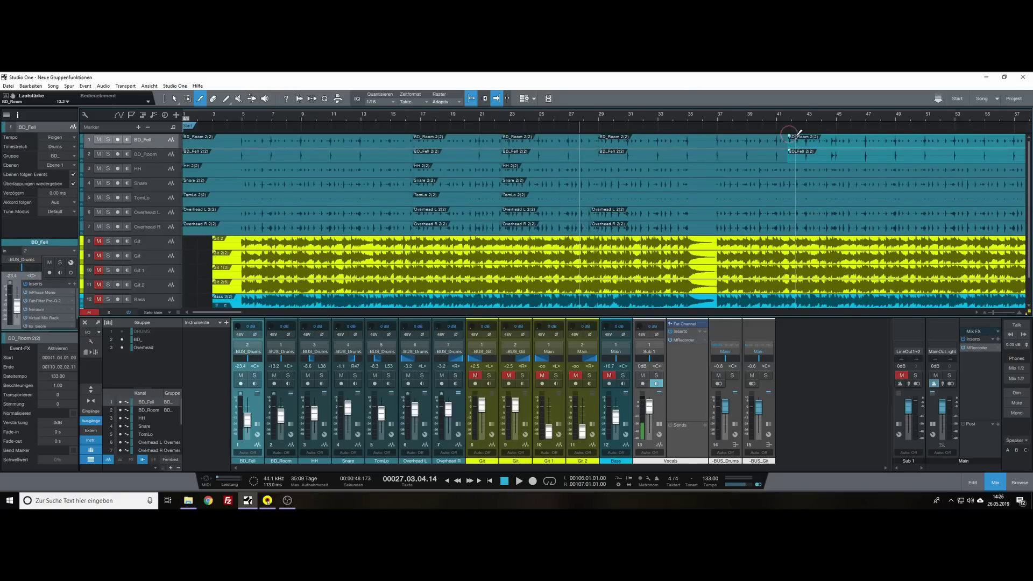
# - Undo all the splits made in the drum events
pyautogui.press('ctrl')
pyautogui.hotkey('ctrl', 'z')
pyautogui.hotkey('ctrl', 'z')
pyautogui.hotkey('ctrl', 'z')
pyautogui.hotkey('ctrl', 'z')
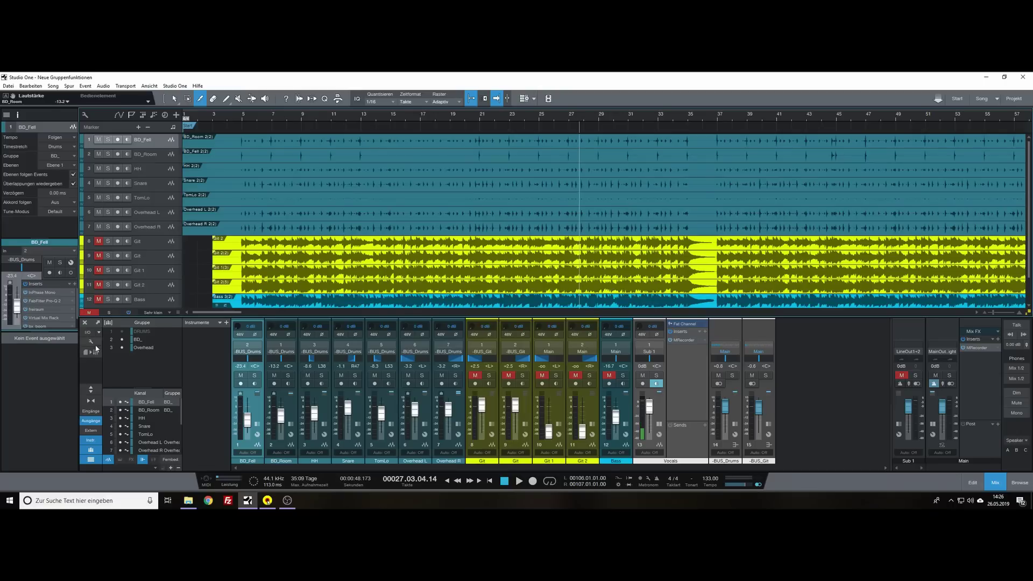
# - Reactivate the DRUMS group and review the BD_ group's linked parameters
pyautogui.click(121, 332)
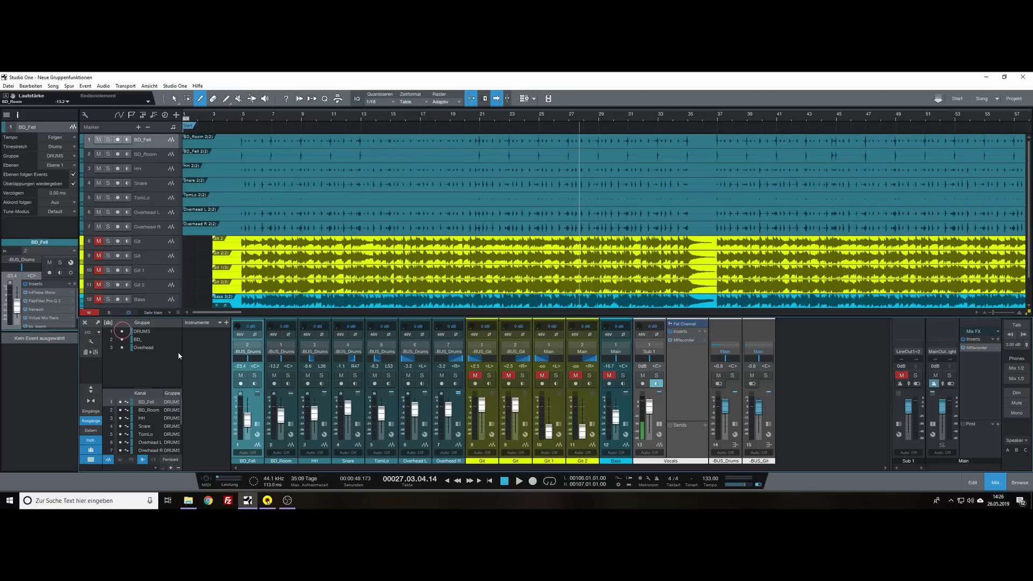
pyautogui.rightClick(135, 339)
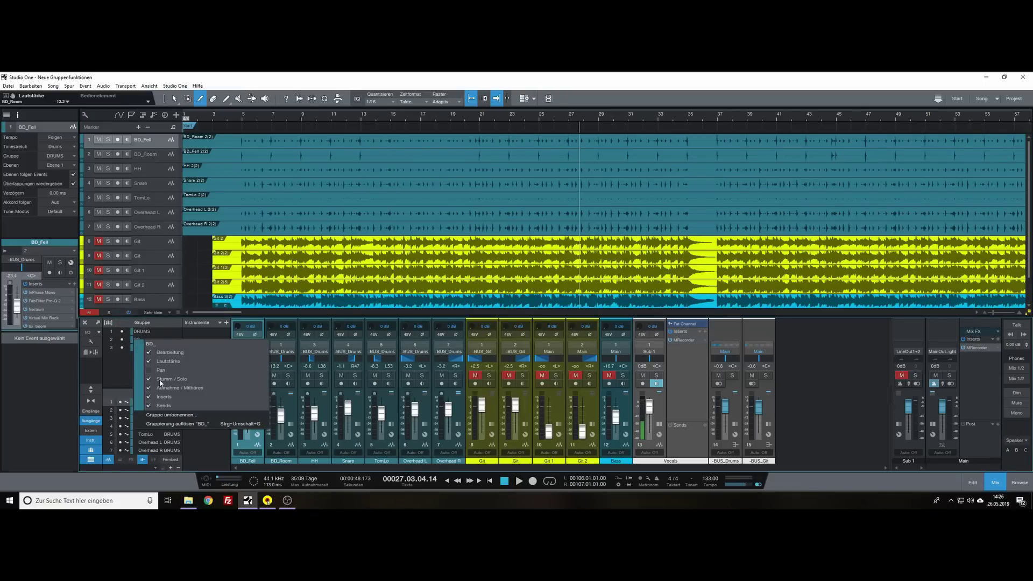
pyautogui.click(127, 370)
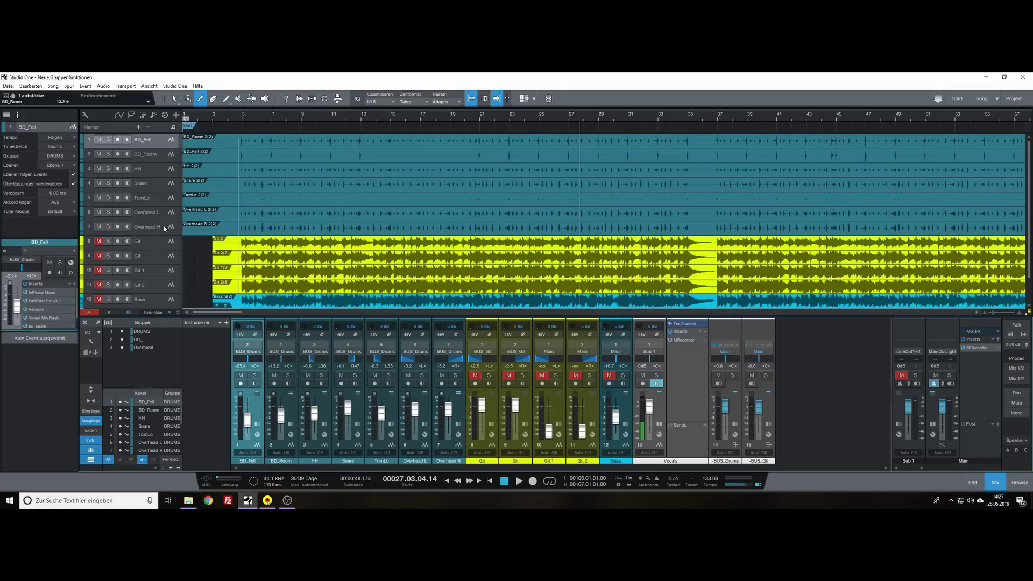
# - Look at the group assignment (Gruppenzuweisung) options of the TomLo track without changing them
pyautogui.rightClick(156, 201)
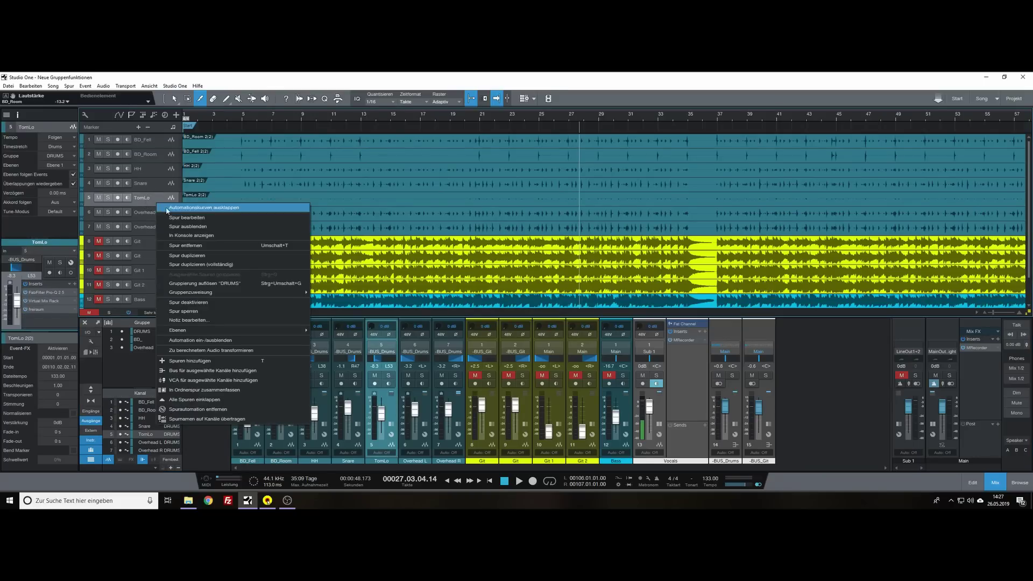
pyautogui.moveTo(218, 293)
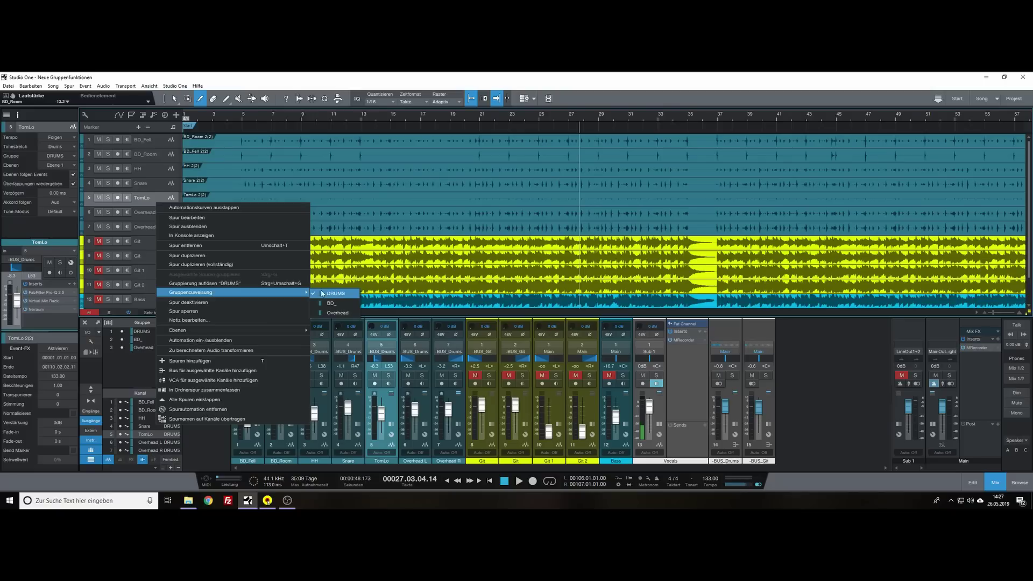
pyautogui.press('Escape')
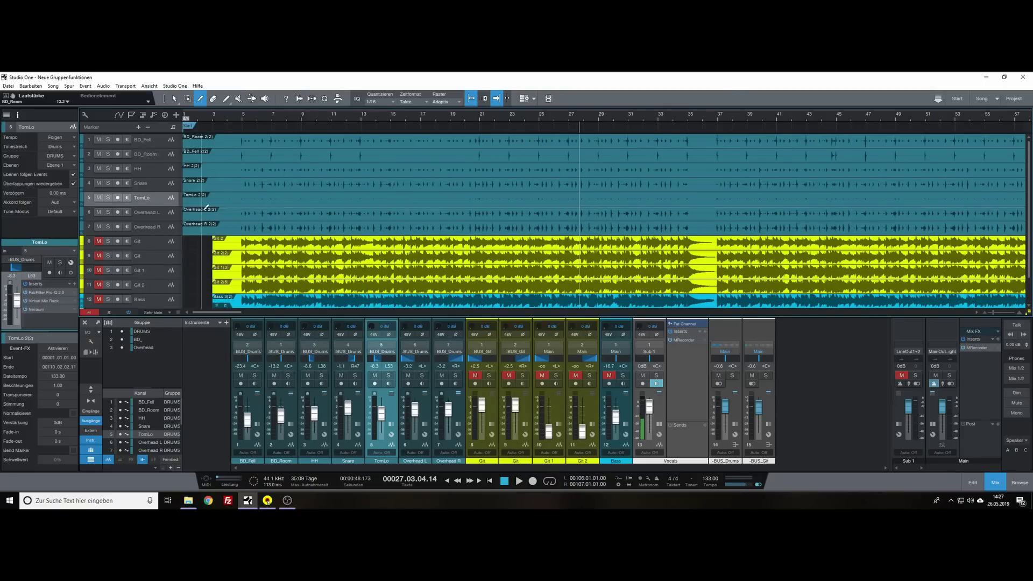
# - Assign the Bass track to the DRUMS group
pyautogui.rightClick(152, 299)
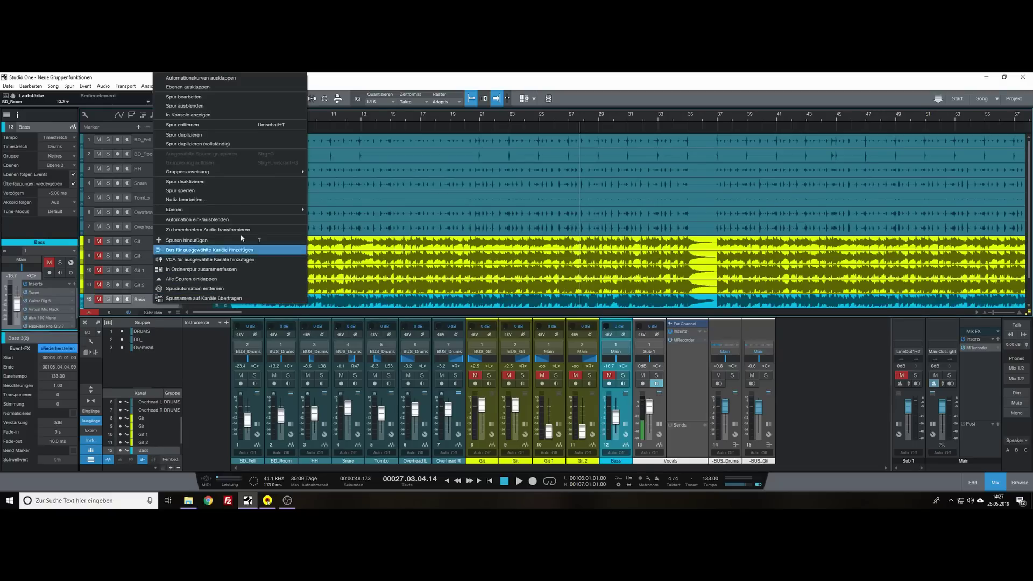
pyautogui.moveTo(289, 171)
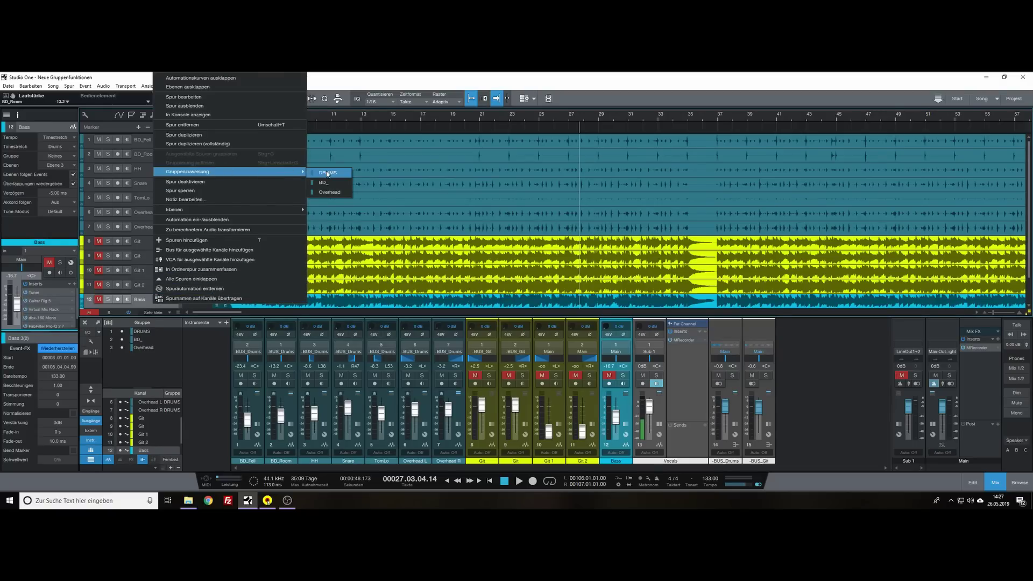
pyautogui.click(326, 172)
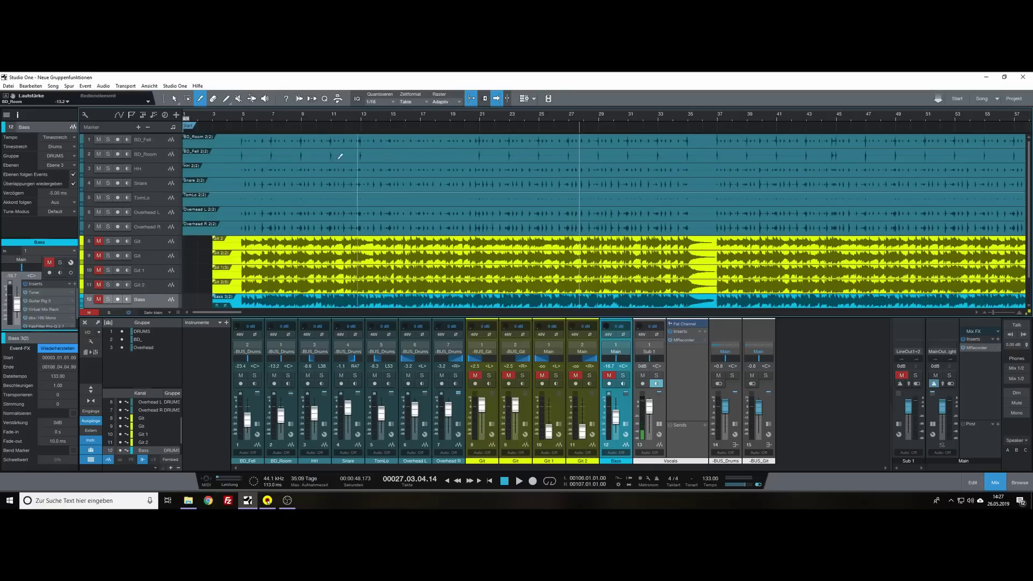
# - Remove the Bass track from the DRUMS group
pyautogui.rightClick(152, 306)
pyautogui.moveTo(216, 175)
pyautogui.click(311, 172)
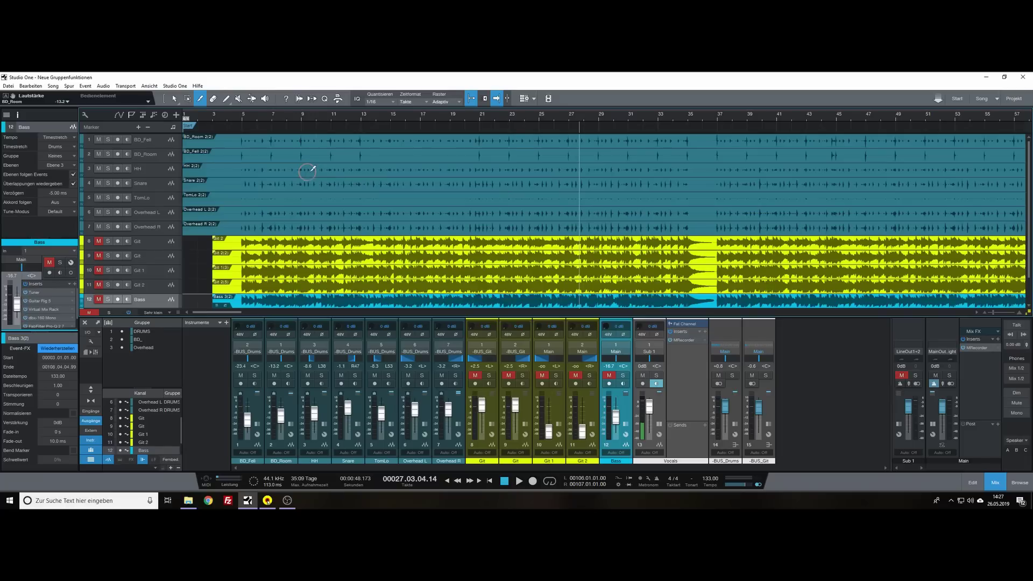